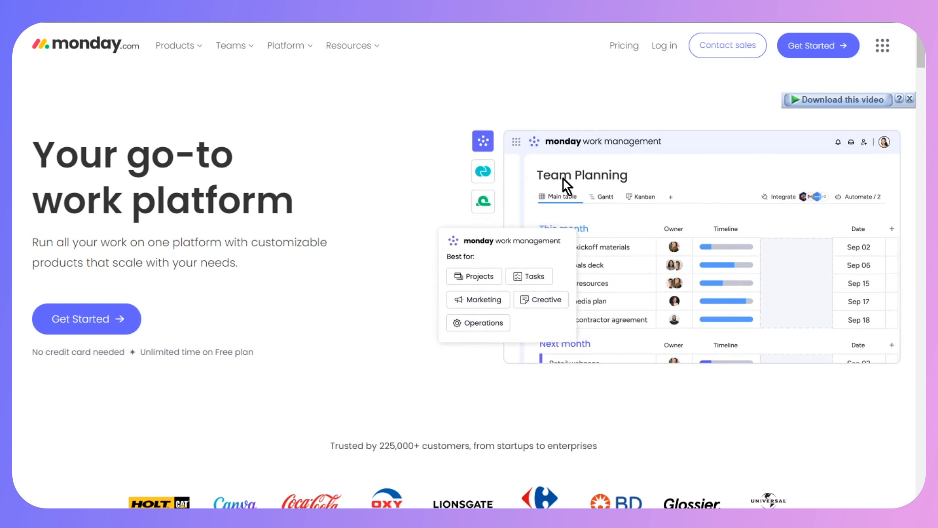
- Start the account setup from the home page and choose Personal as the purpose
click(836, 51)
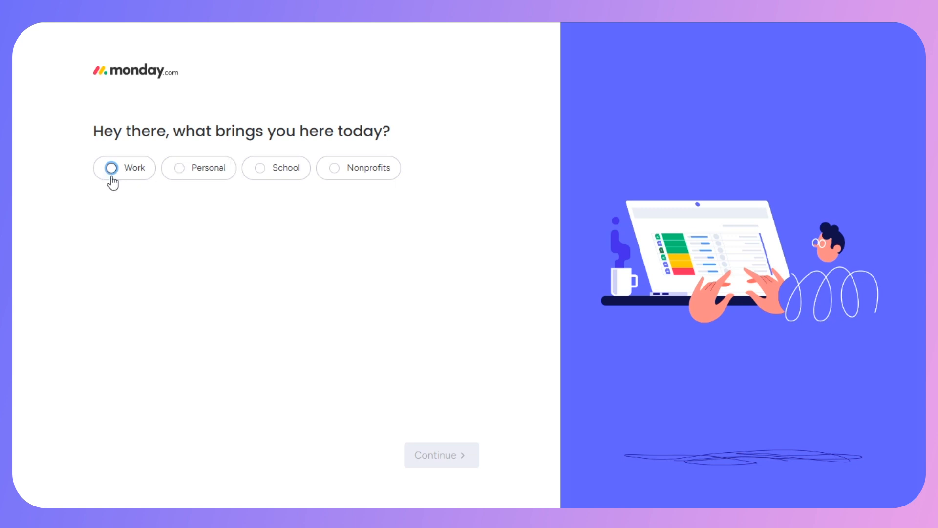
click(214, 182)
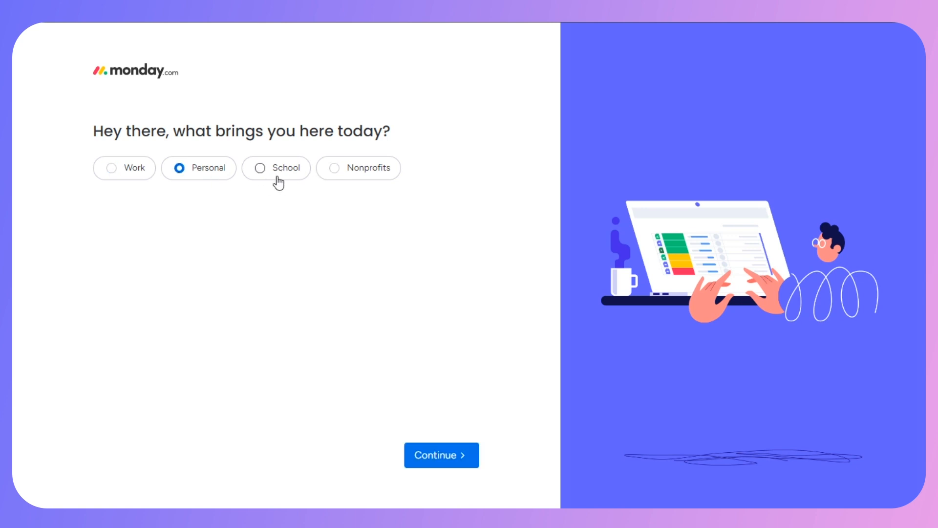
click(446, 462)
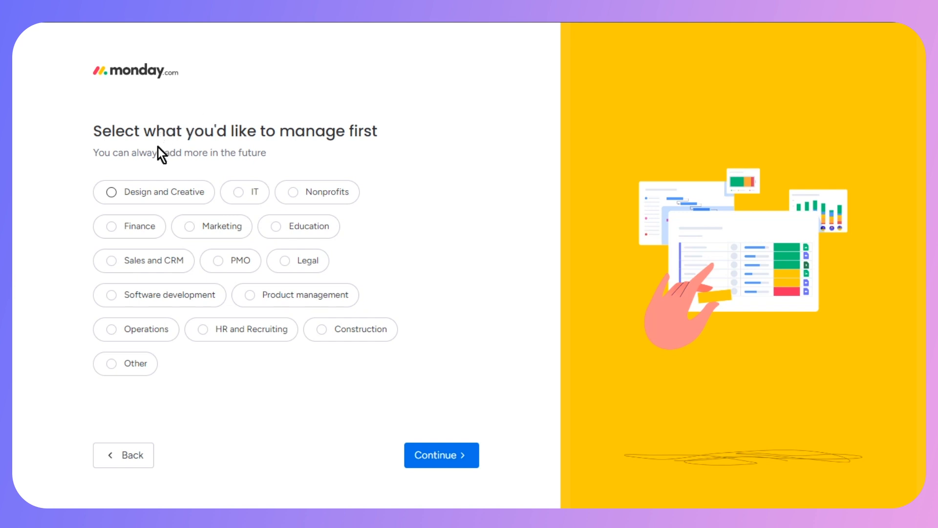
- Choose Product management as the area to manage first and Task management as the focus
click(180, 295)
click(292, 294)
click(446, 462)
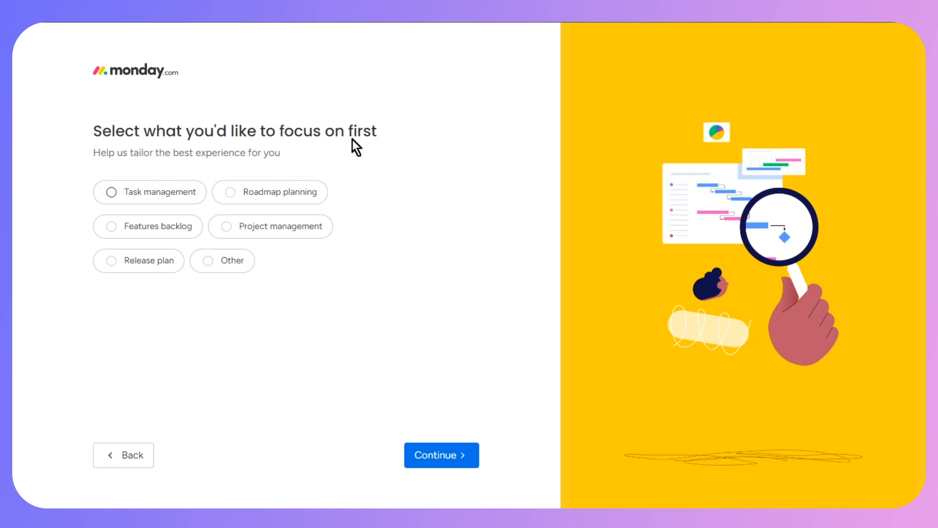
click(112, 193)
click(457, 446)
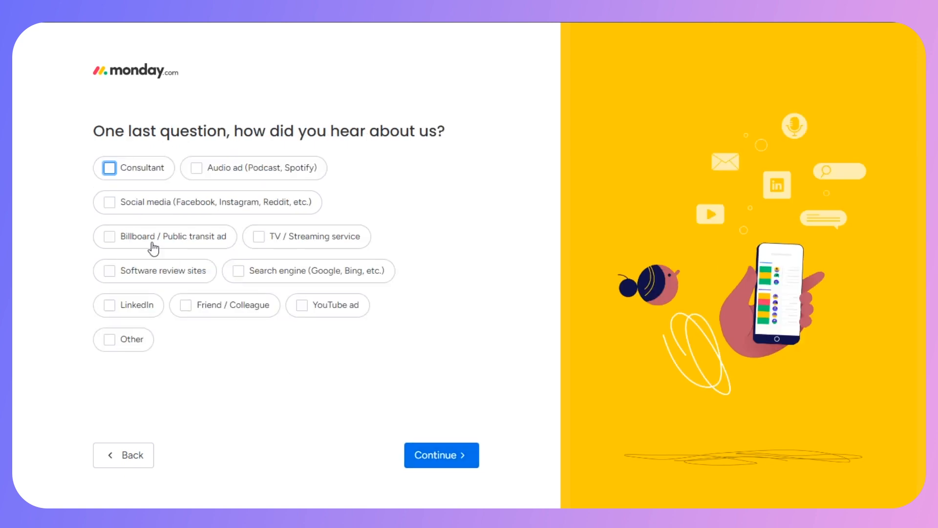
- Answer how you heard about the service with Other and finish the onboarding questions
click(140, 348)
click(456, 462)
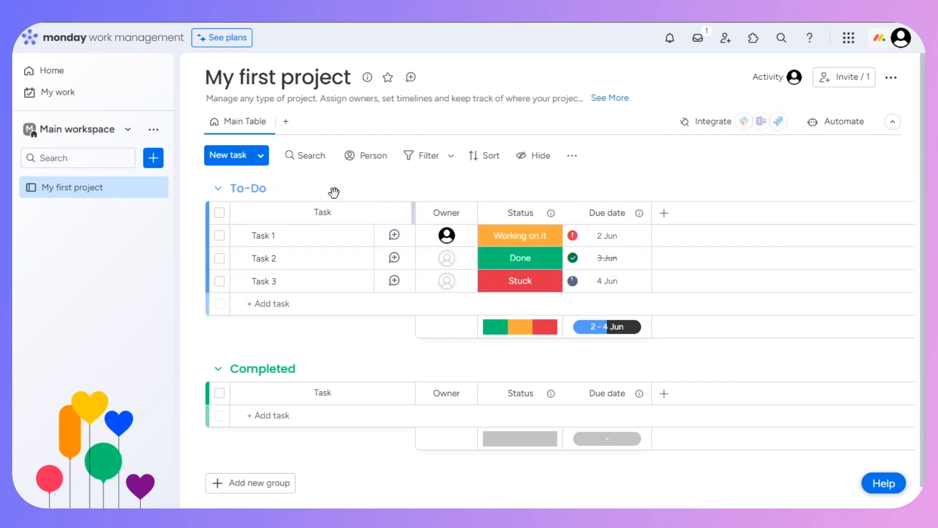
scroll(313, 190, down, 1)
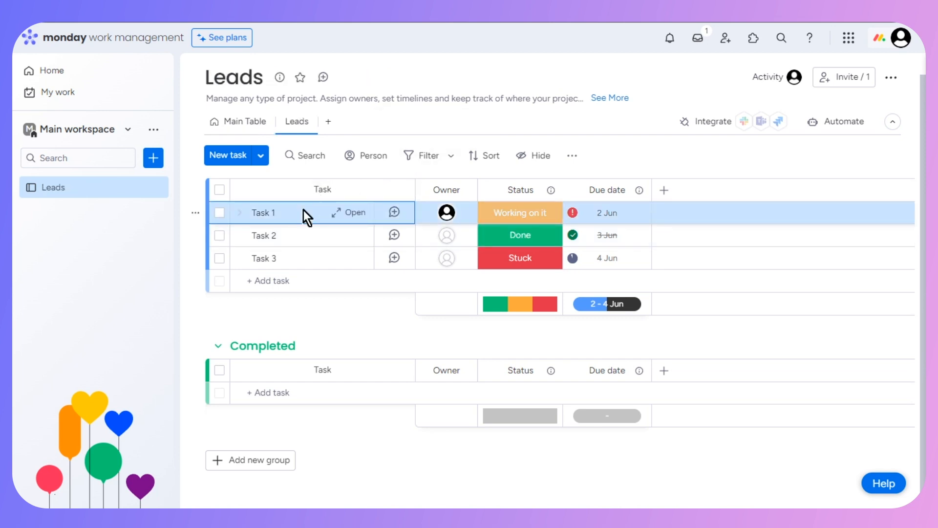
- Open the details of Task 1 in the Leads board and rename the item to the lead's first name
click(303, 211)
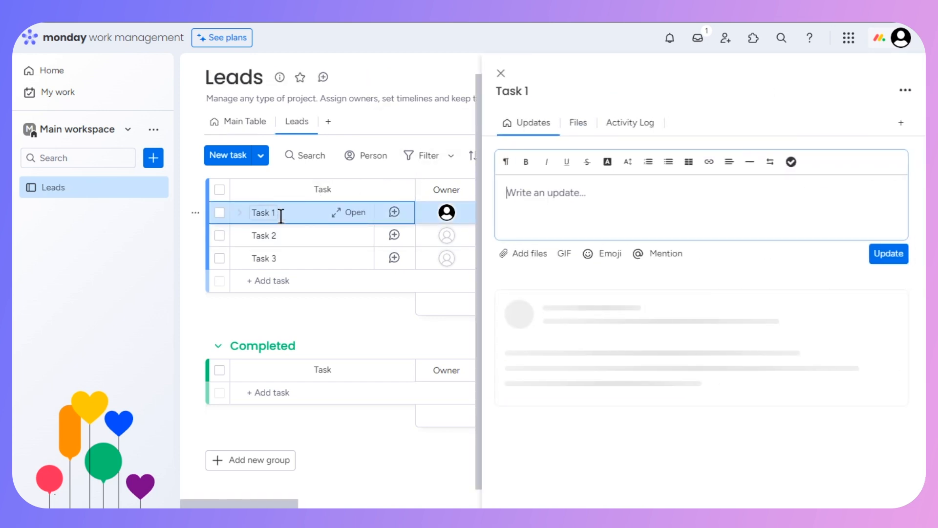
click(538, 90)
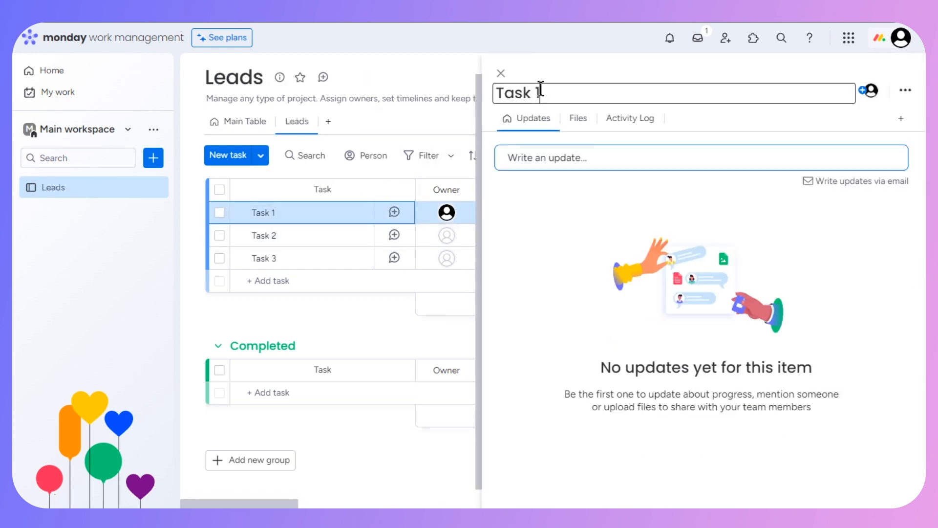
drag(541, 90, 491, 91)
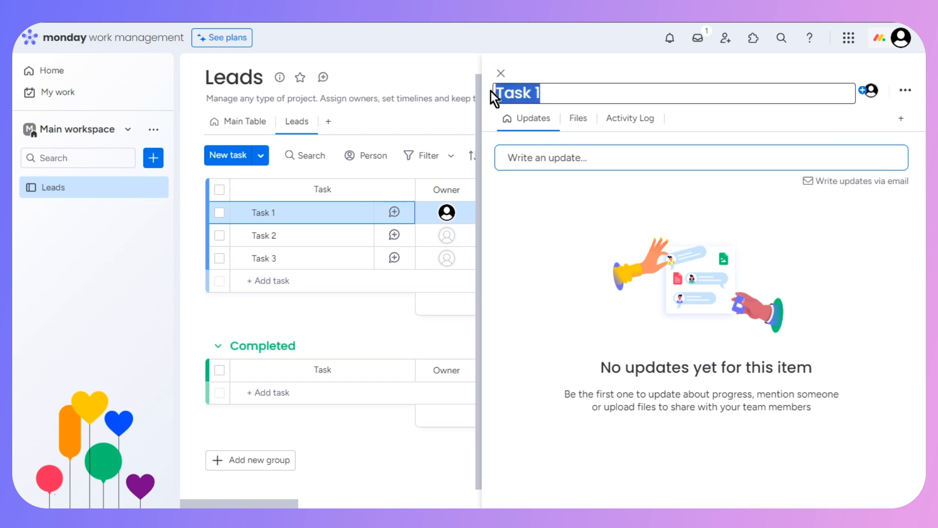
click(552, 94)
drag(560, 95, 494, 98)
text(Jonh)
drag(534, 93, 514, 93)
text(hn)
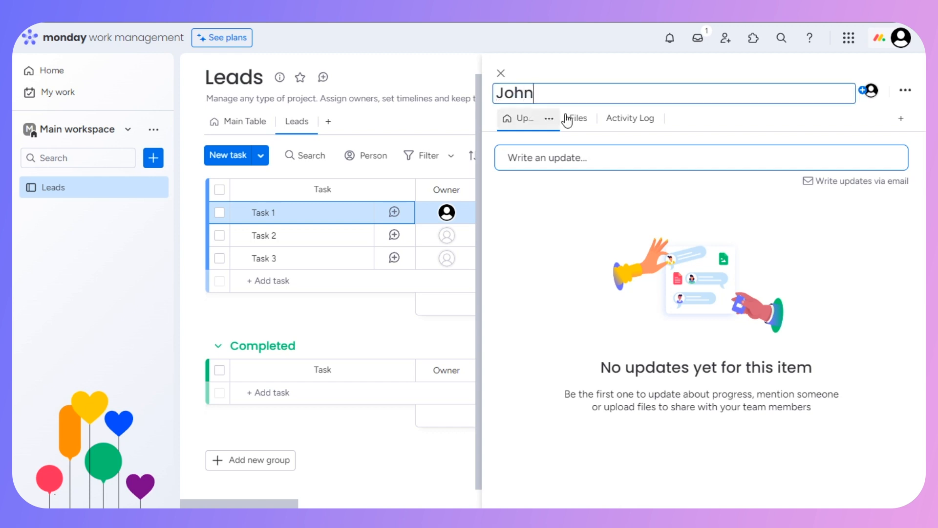
- Post an update reading "Software" on the renamed lead
click(578, 157)
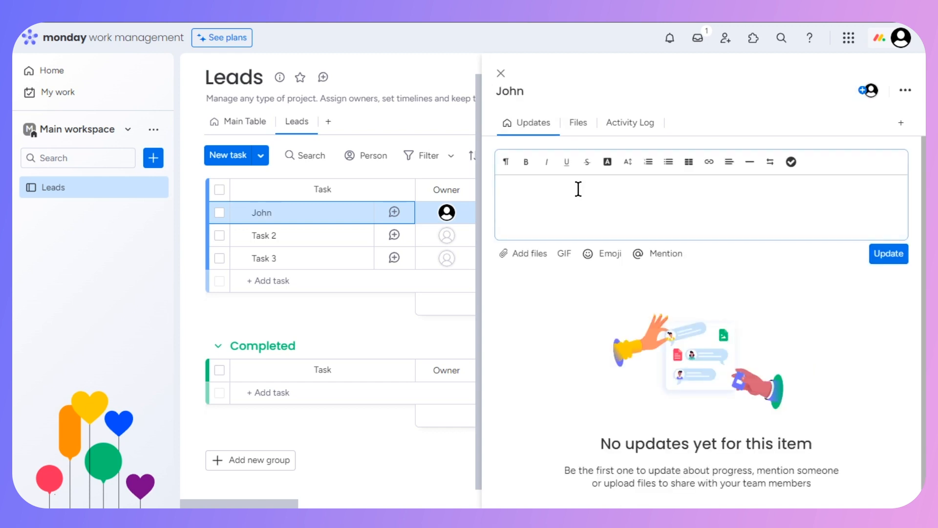
text(Software)
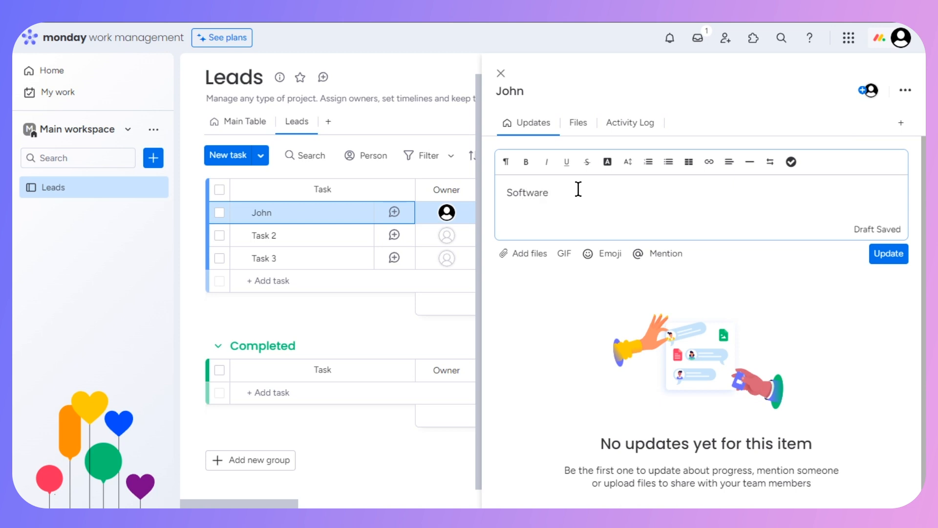
click(888, 260)
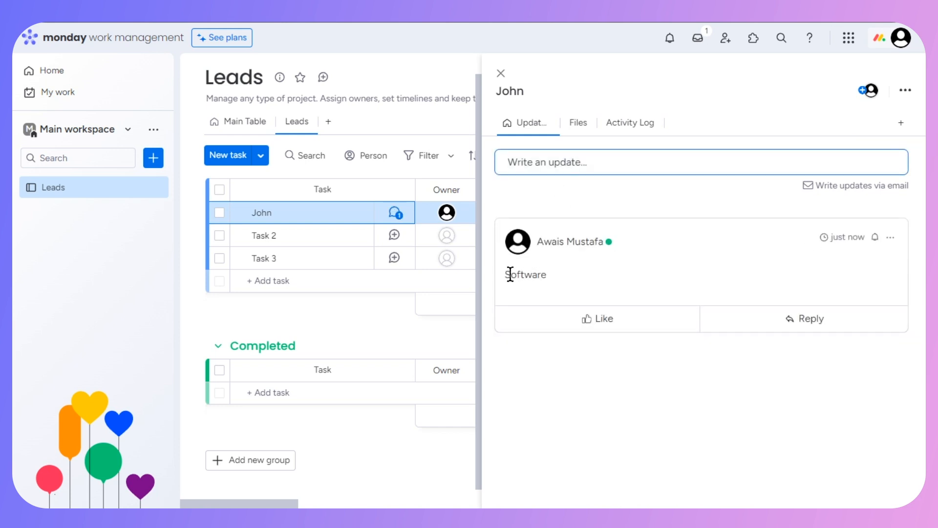
- Review the update posted on the first lead, reopen it from the board row, and close the item details
drag(505, 274, 547, 275)
click(576, 280)
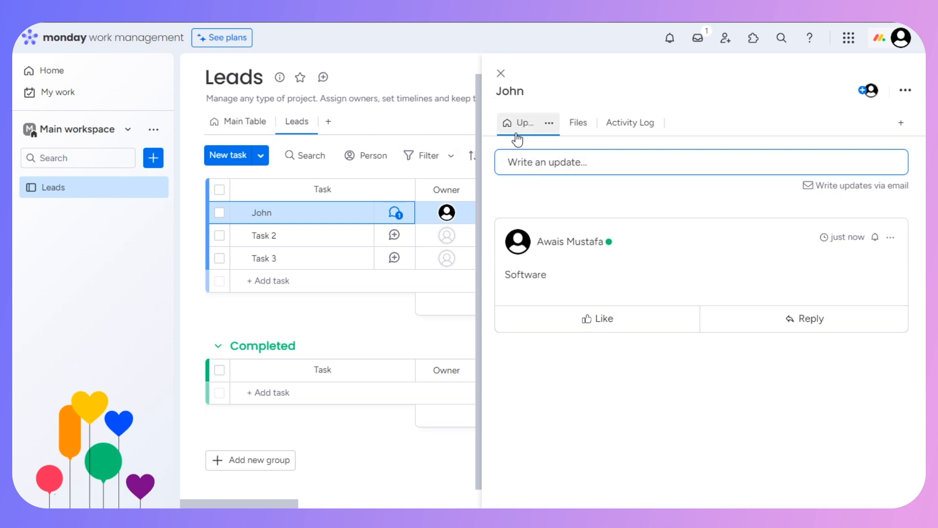
click(552, 283)
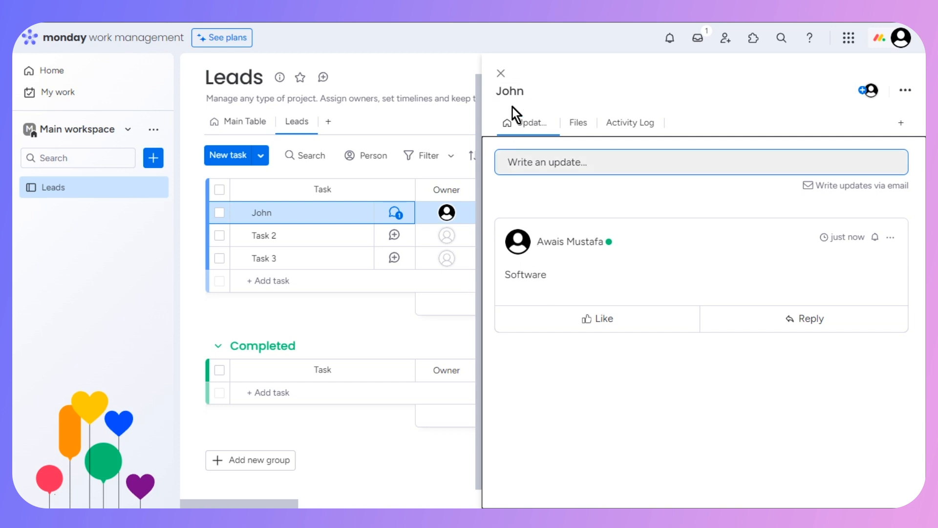
click(501, 73)
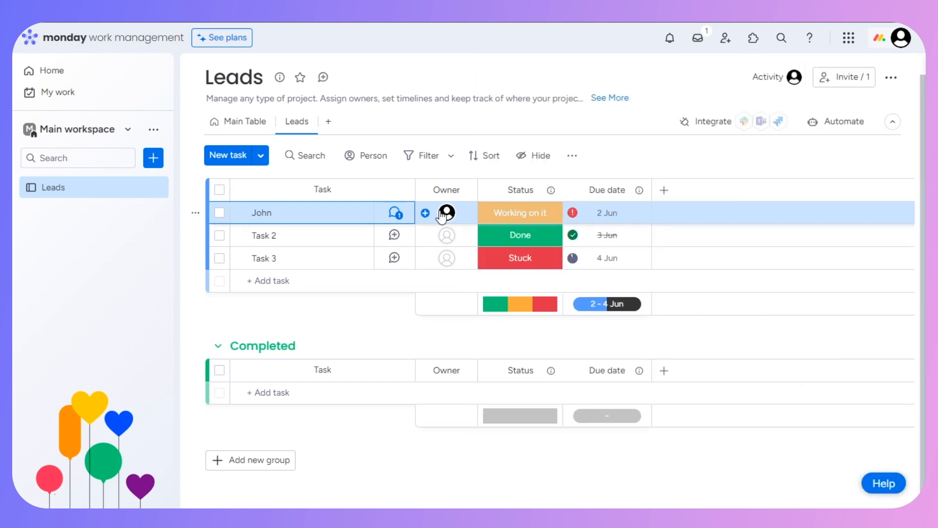
click(395, 214)
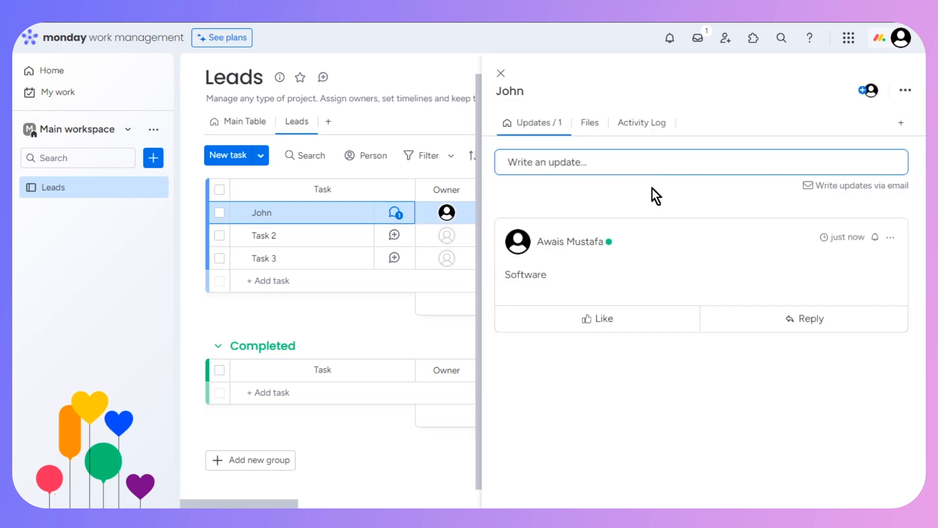
drag(538, 278, 517, 291)
click(556, 373)
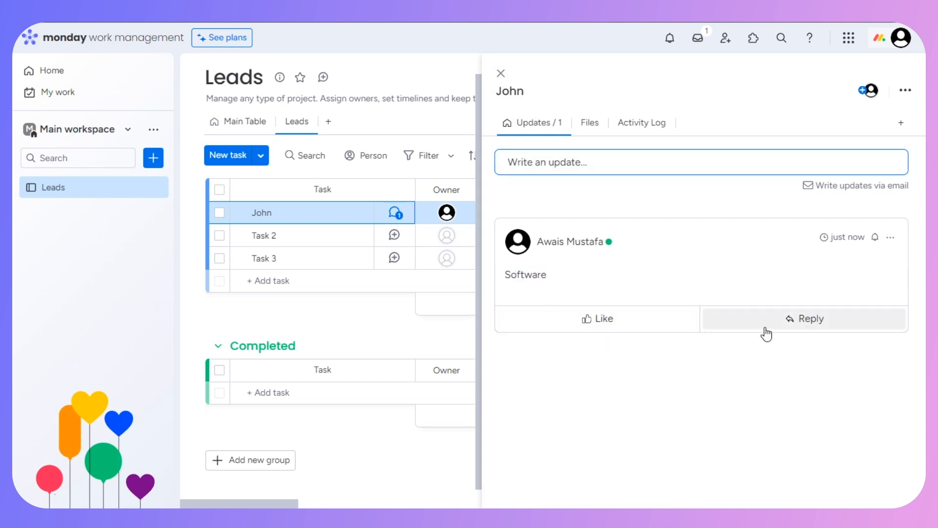
click(500, 73)
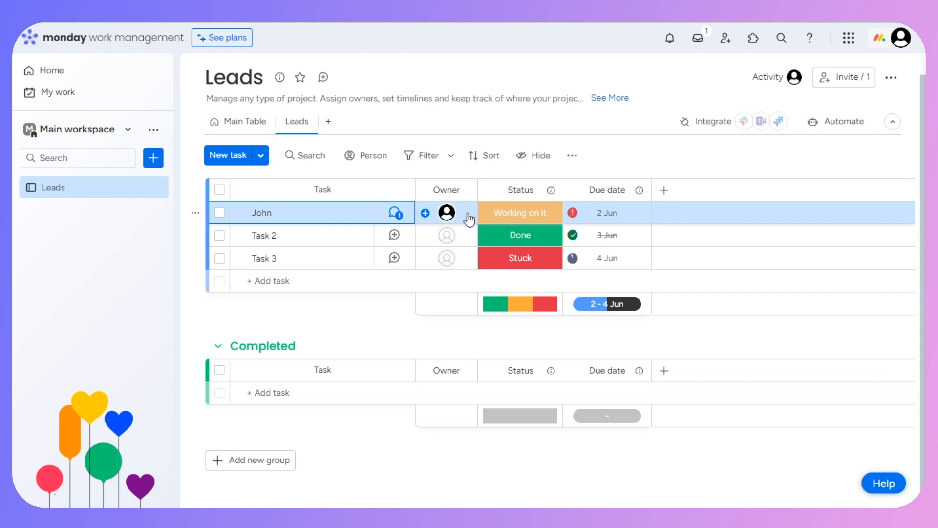
click(264, 235)
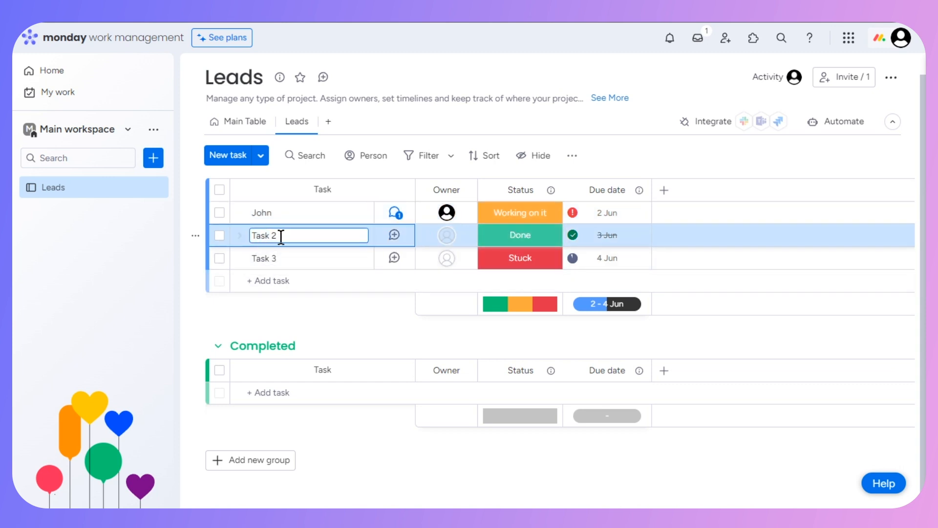
drag(283, 235, 252, 235)
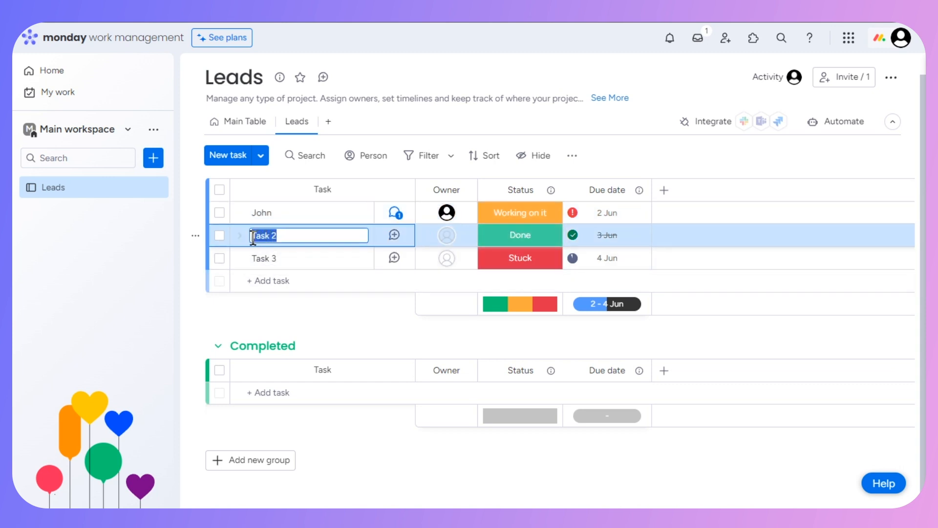
click(325, 257)
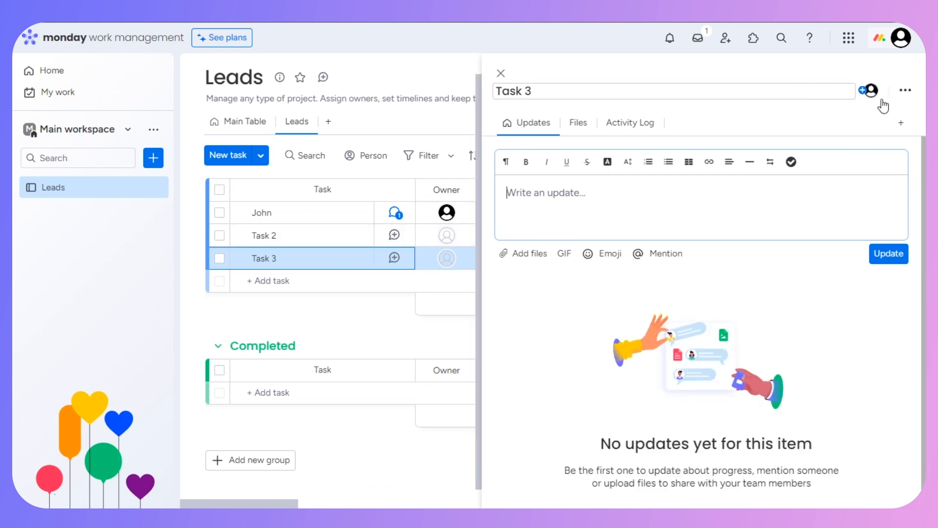
click(504, 74)
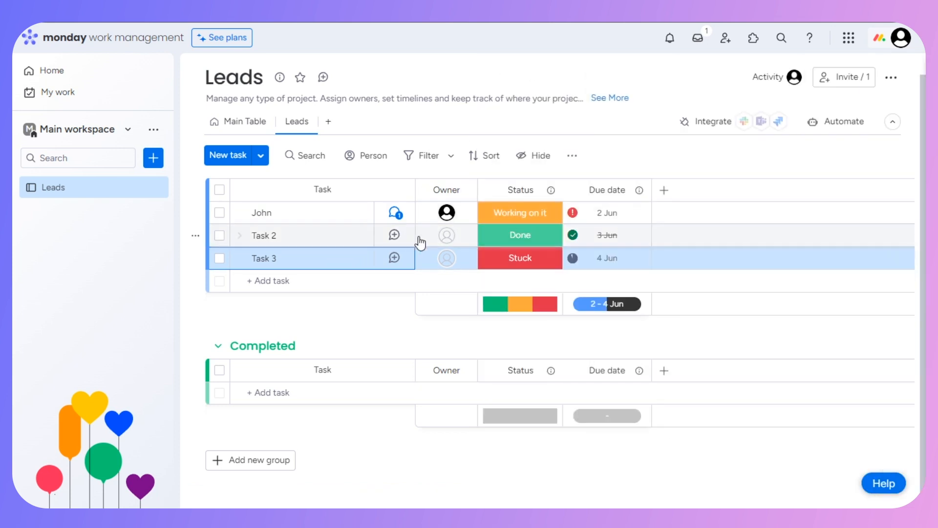
click(448, 236)
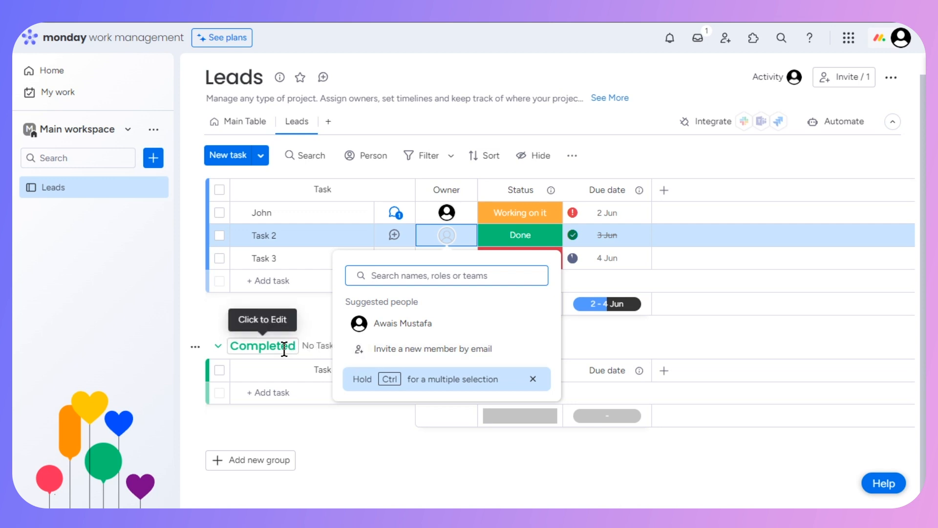
click(142, 261)
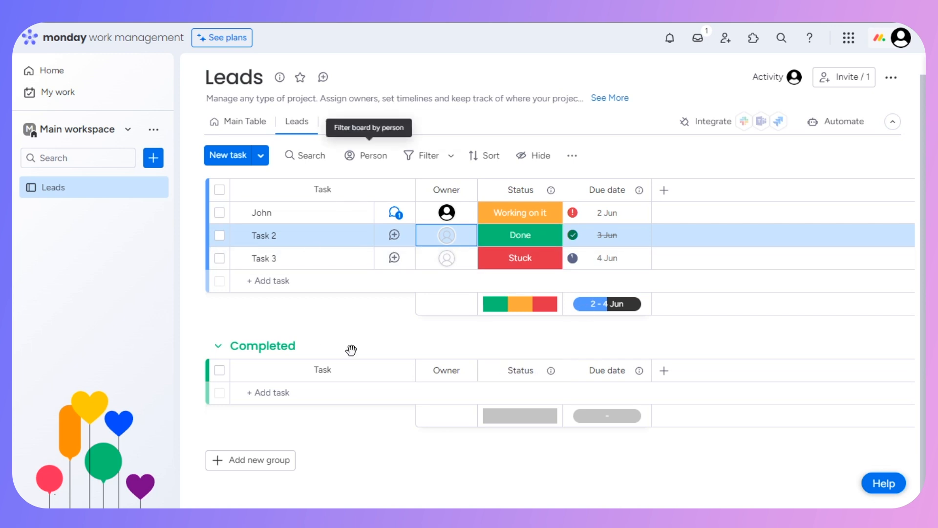
- Set the first lead's status to Done and Task 3's status to Working on it
click(547, 214)
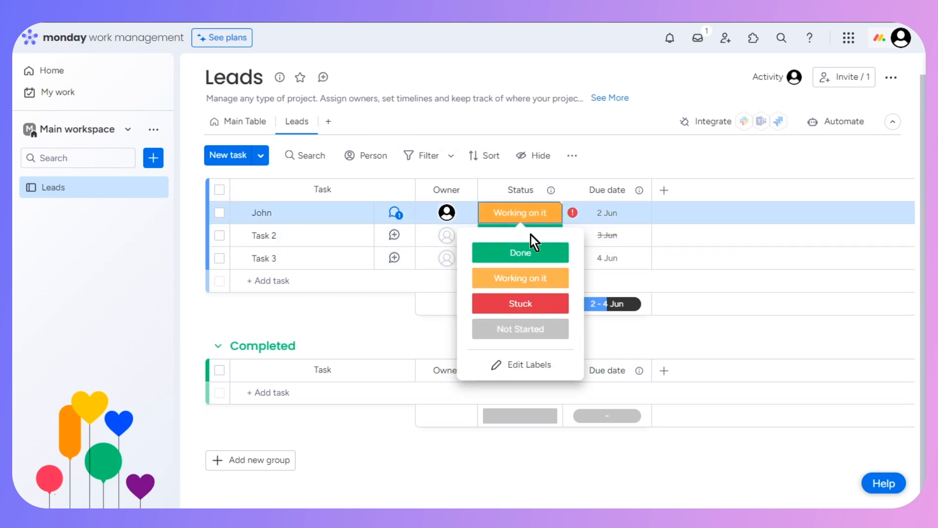
click(509, 268)
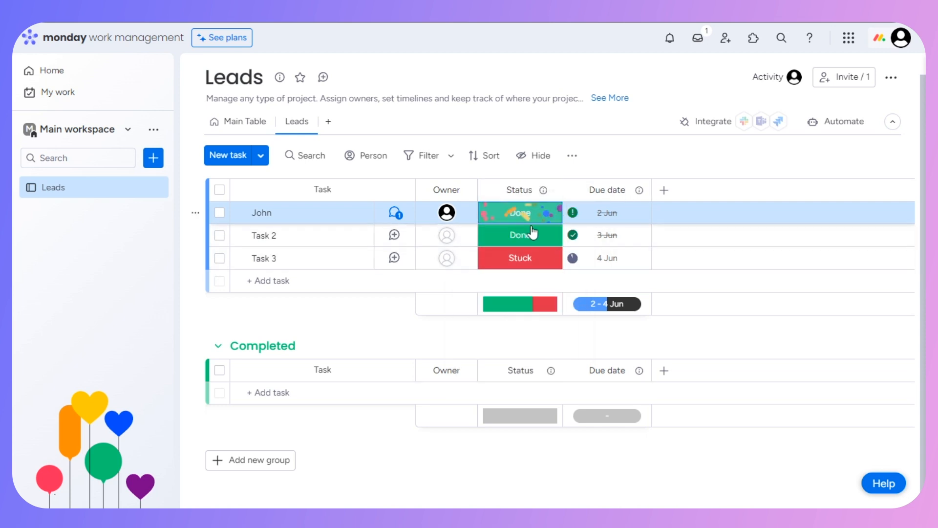
click(521, 267)
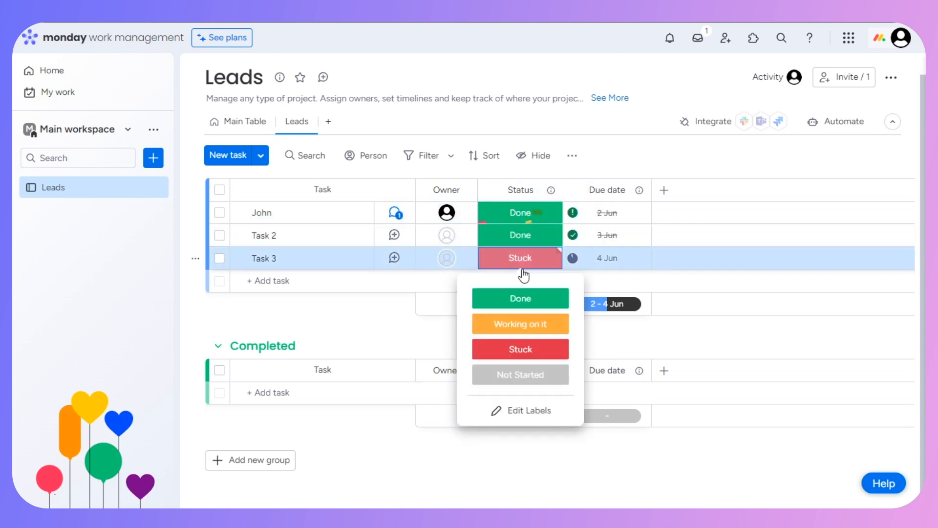
click(522, 332)
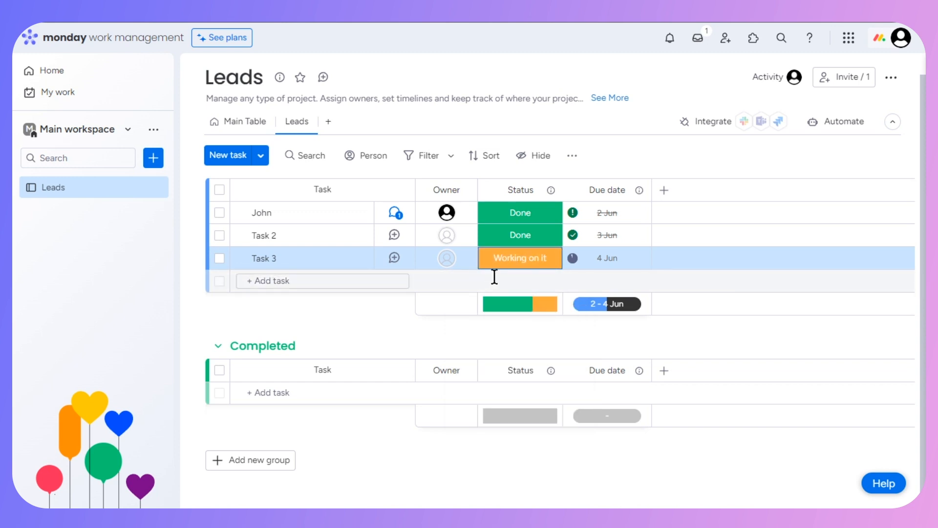
- Add a Numbers column to the Leads table from the Column Center and enter 3 for the first lead
click(672, 192)
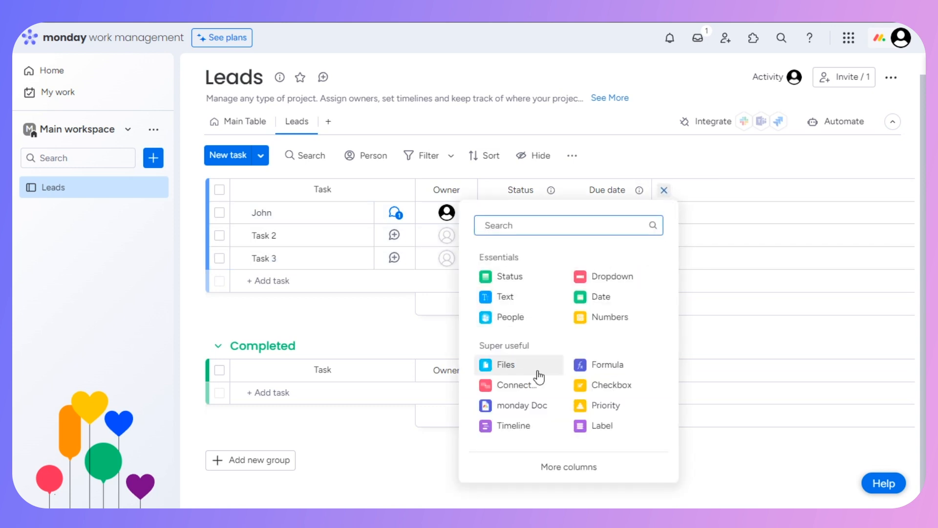
click(566, 466)
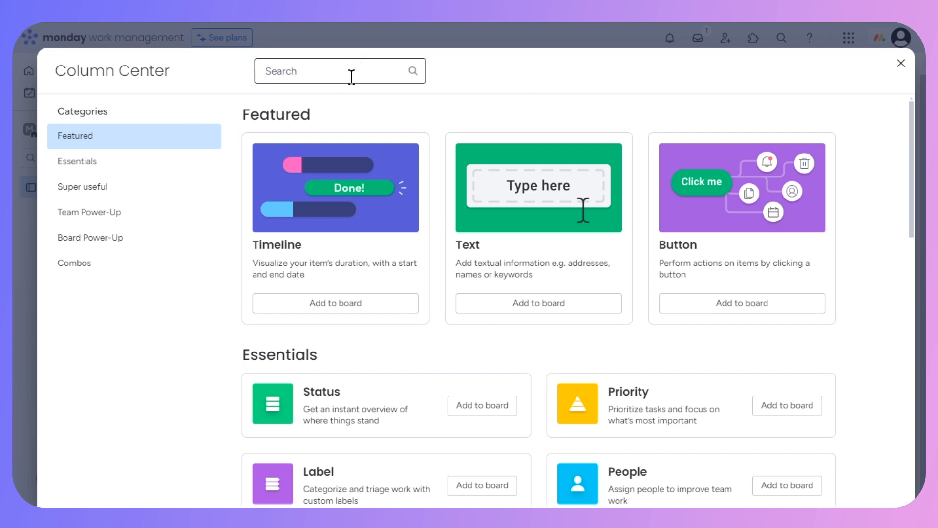
drag(912, 196, 911, 310)
click(768, 202)
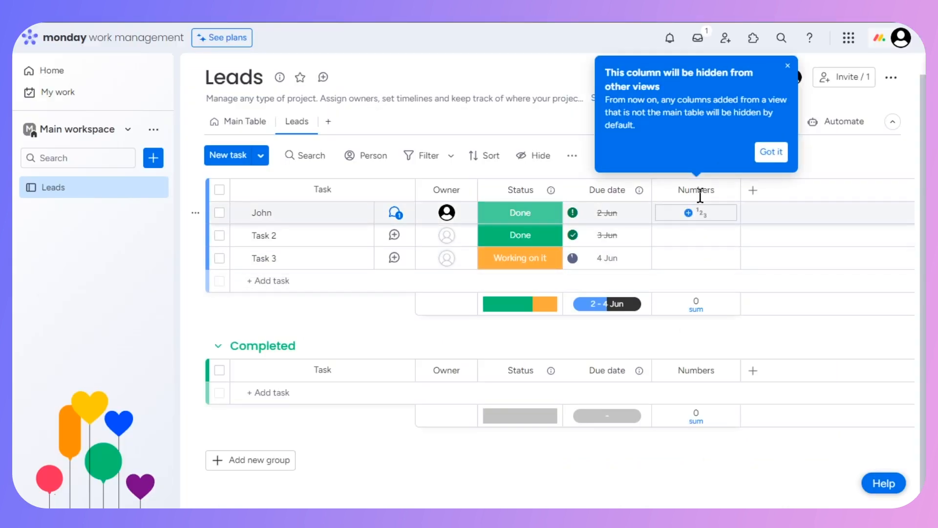
click(702, 214)
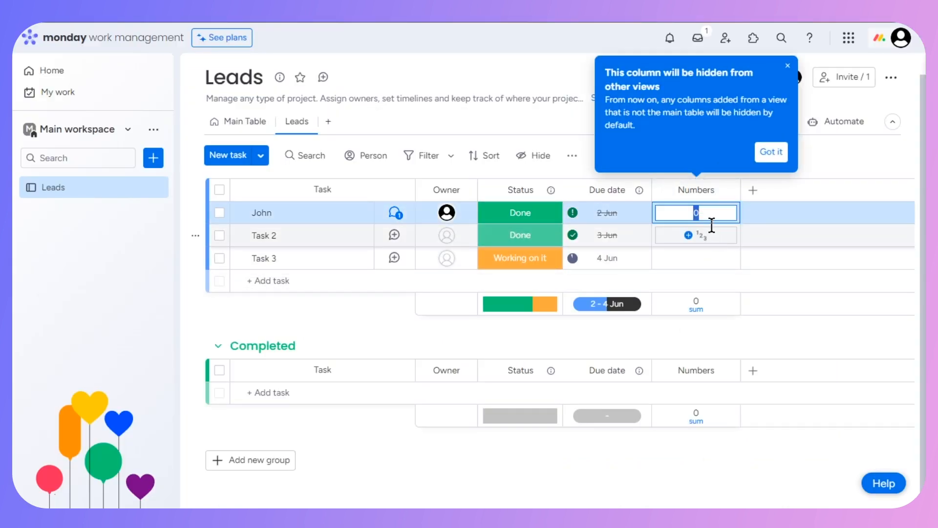
click(758, 235)
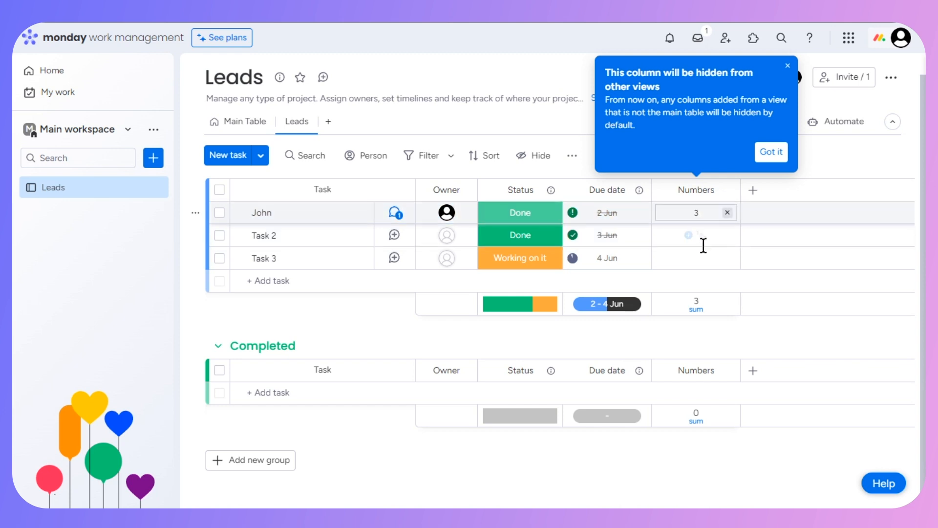
- View the first lead's due date calendar, close it without changing the date, and dismiss the notice about hidden columns
click(605, 213)
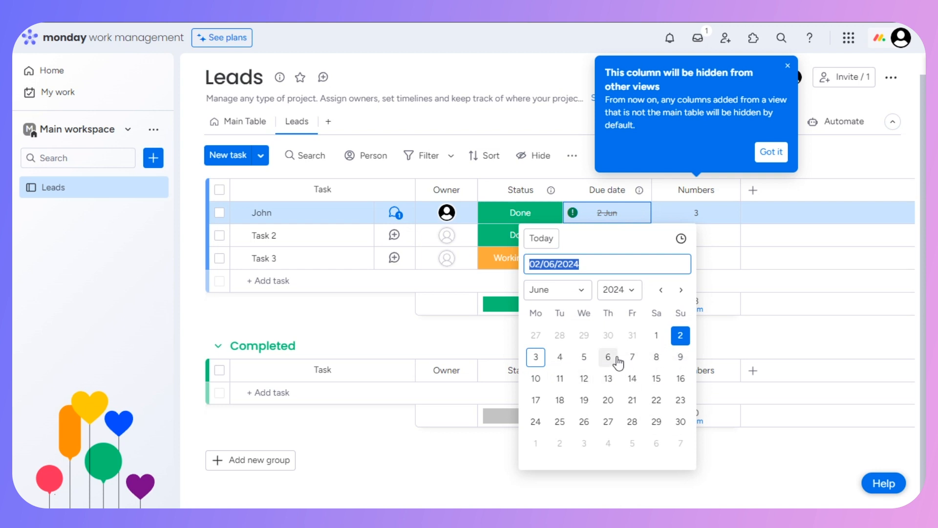
click(810, 295)
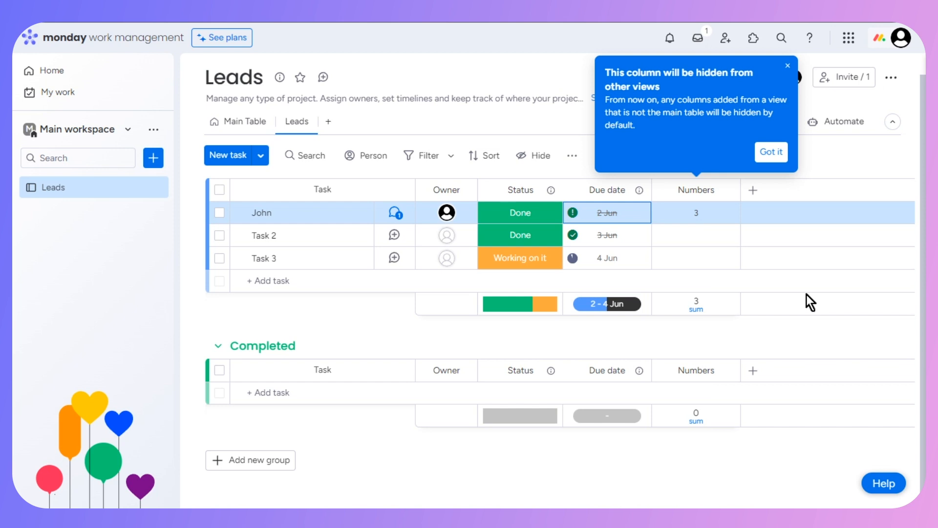
click(773, 151)
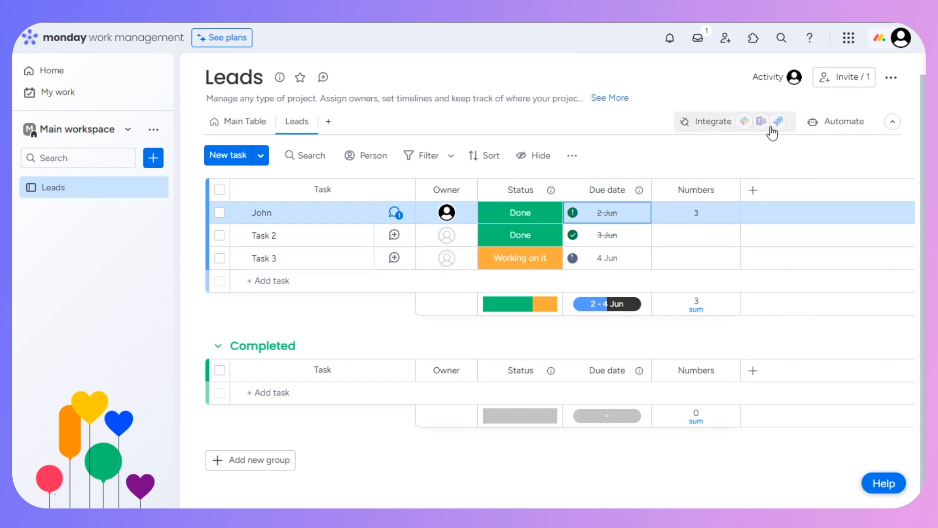
- Open the board's Jira integration templates and look through the available automation recipes
click(772, 128)
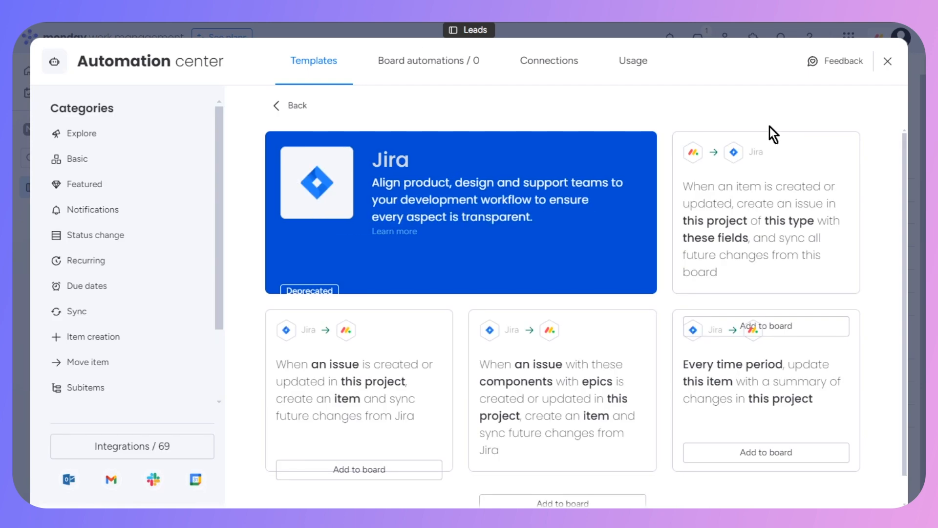
drag(901, 169, 905, 201)
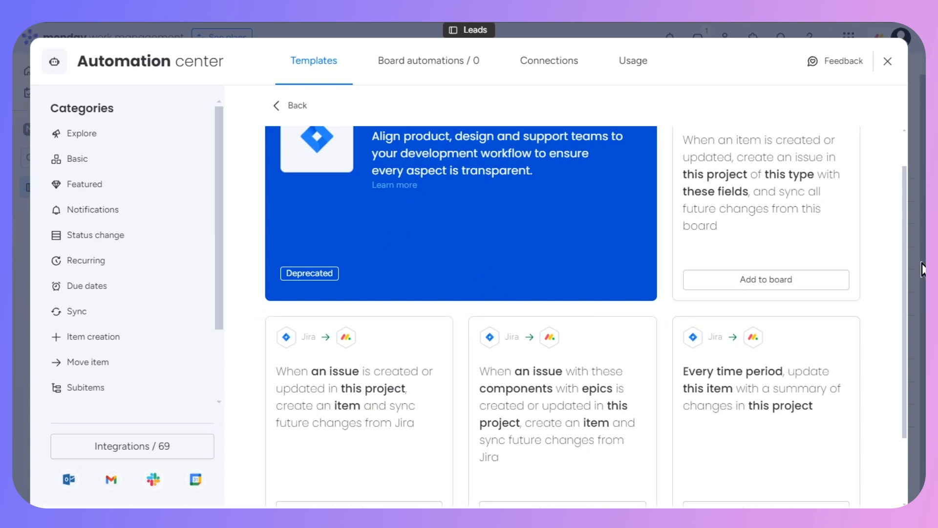
drag(907, 274, 905, 242)
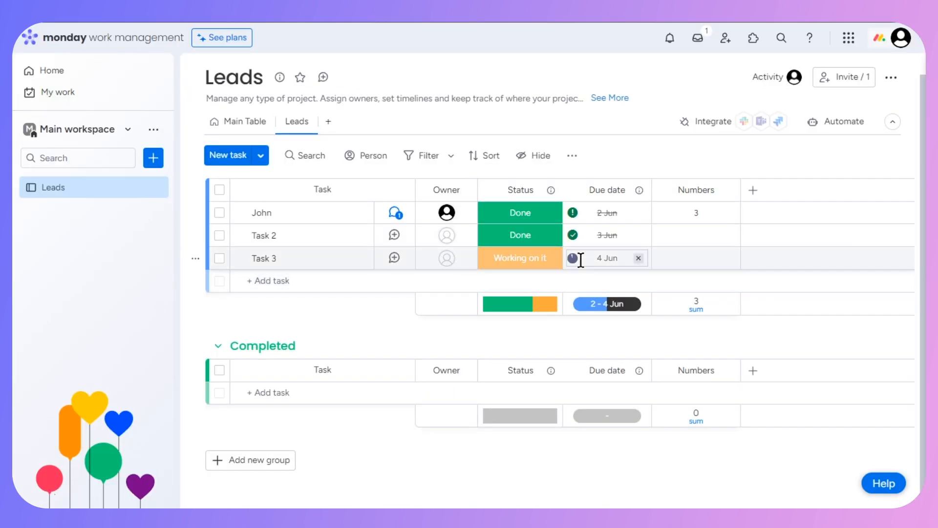
mouse_move(580, 258)
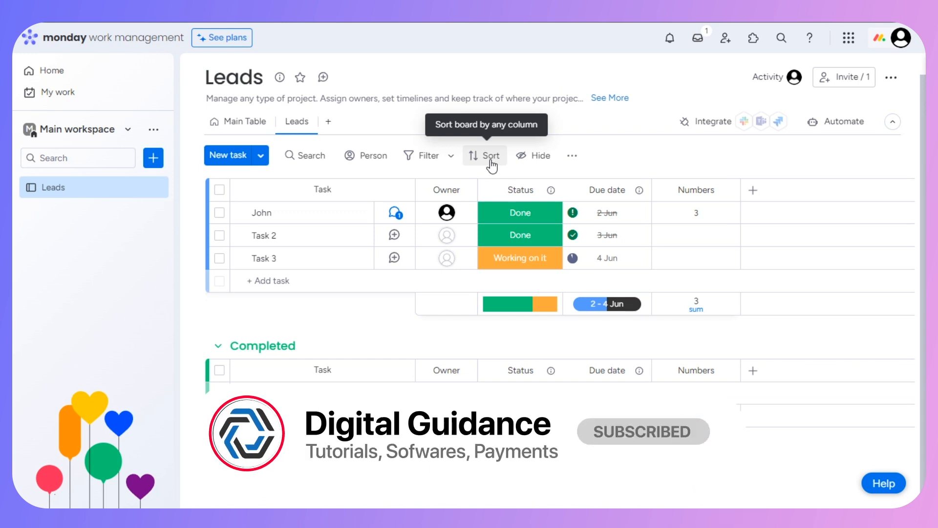
scroll(492, 167, up, 1)
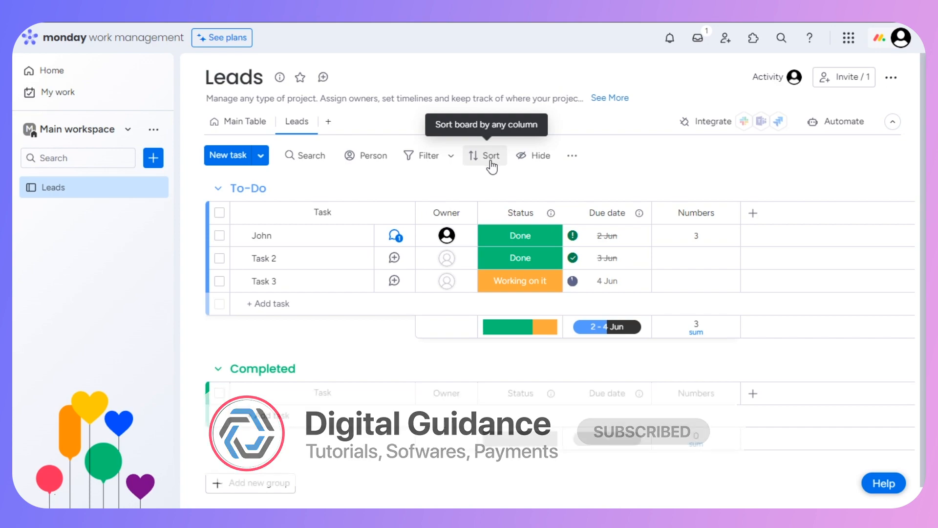